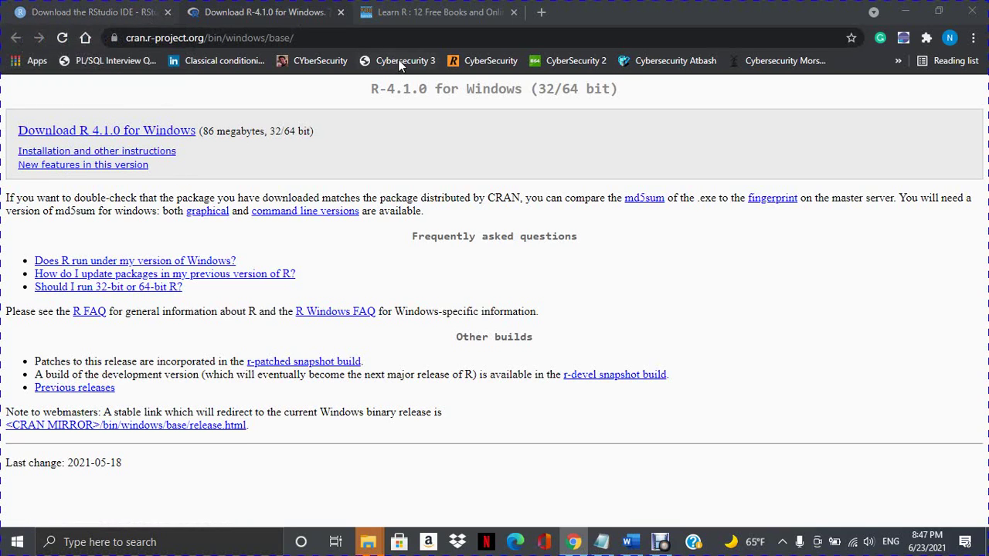
# Download the R 4.1.0 installer for Windows from the CRAN page
pyautogui.click(257, 17)
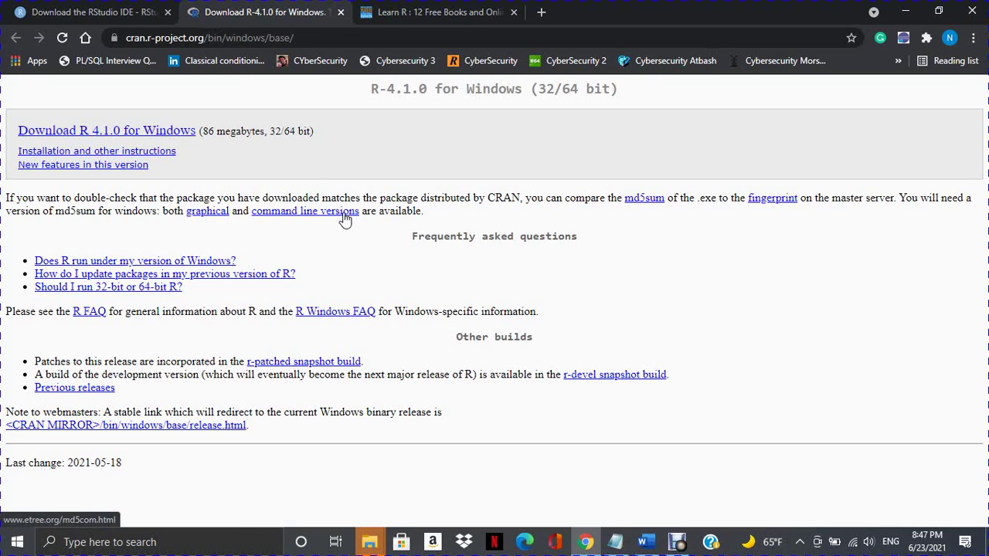
pyautogui.click(114, 139)
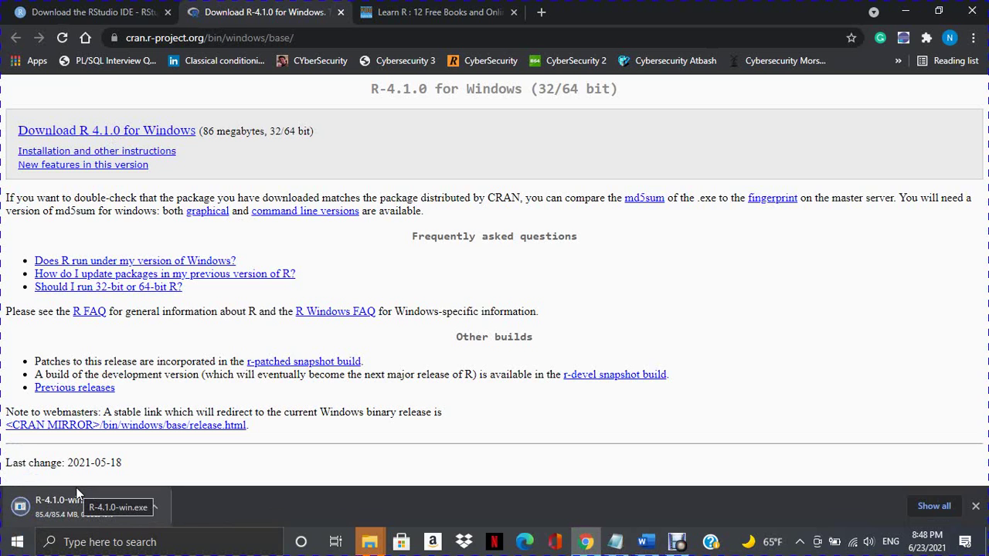
# Compare the licences, prices and features of the RStudio editions on the RStudio download page
pyautogui.click(106, 15)
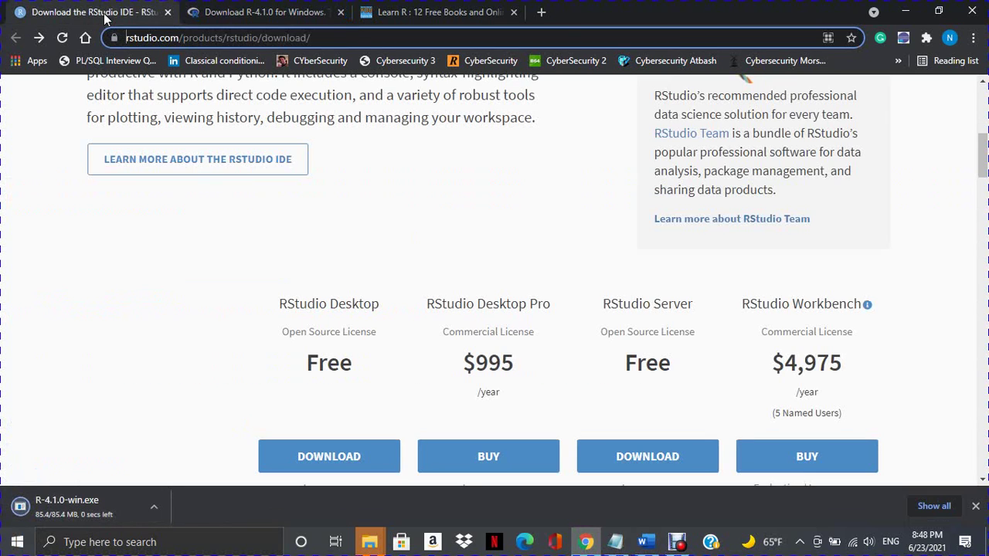
pyautogui.scroll(3, 448, 306)
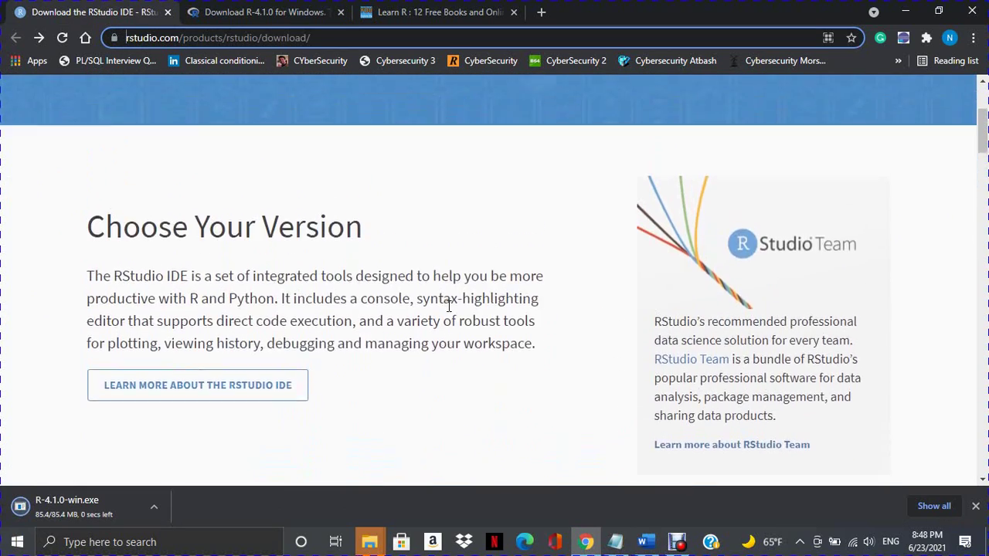
pyautogui.scroll(3, 448, 307)
pyautogui.scroll(-6, 448, 307)
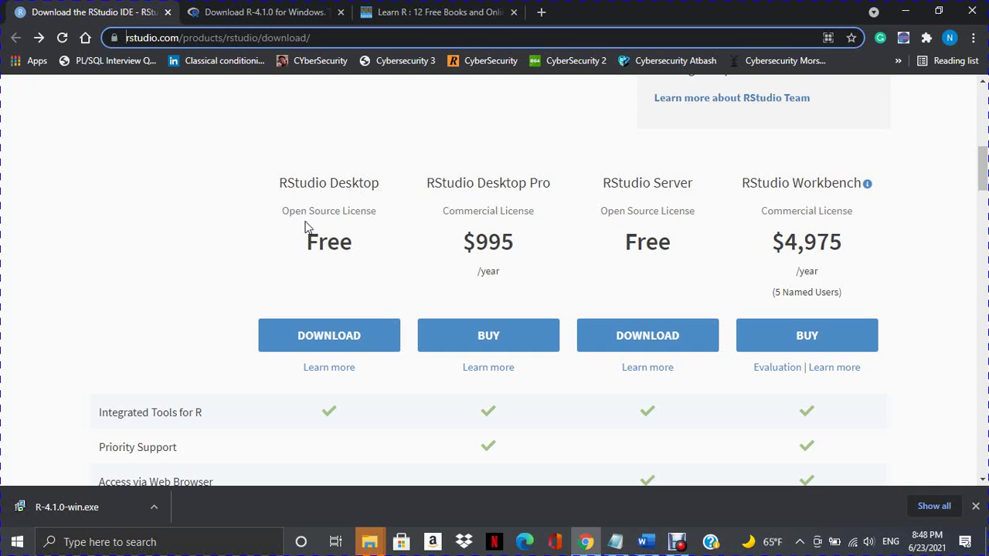
pyautogui.scroll(-5, 395, 229)
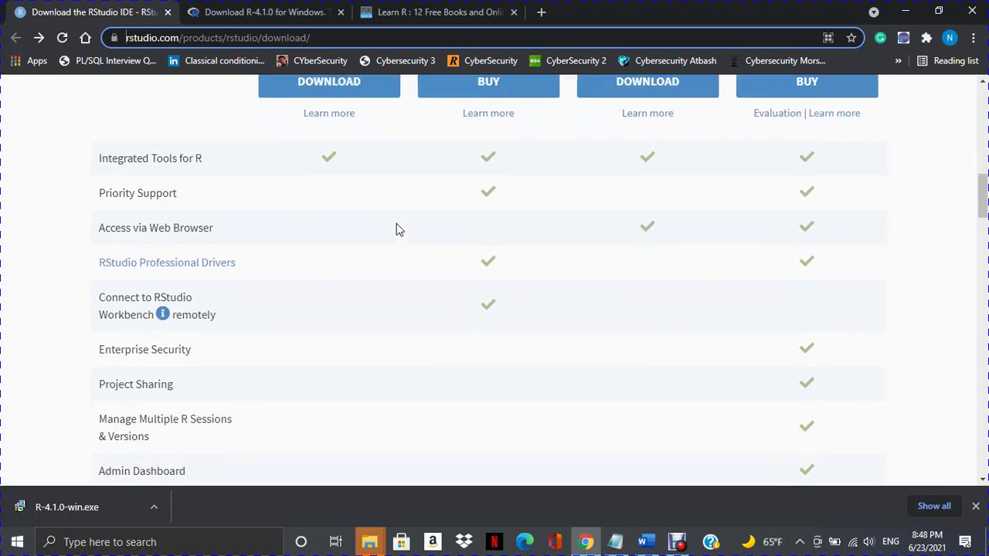
pyautogui.scroll(4, 395, 229)
pyautogui.scroll(-7, 395, 230)
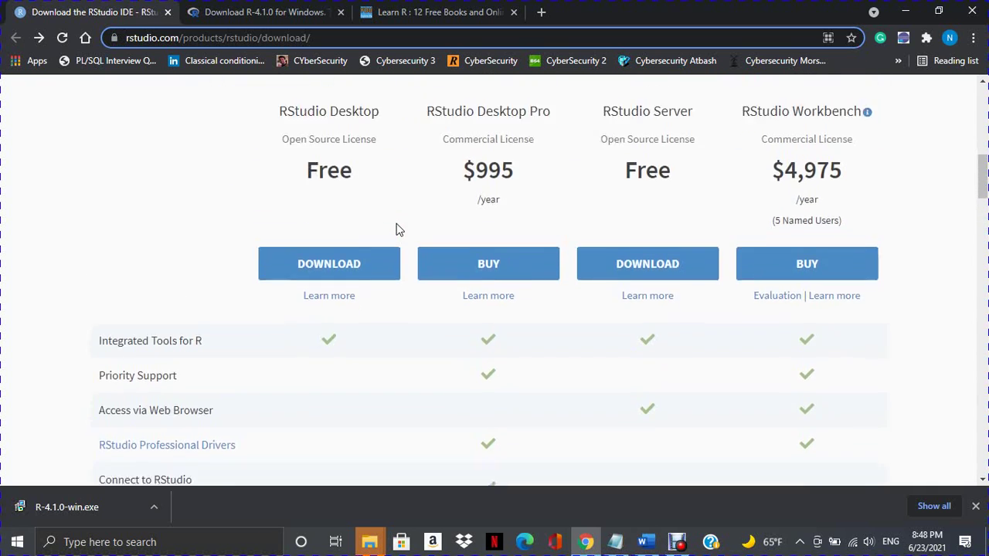
pyautogui.scroll(-3, 395, 229)
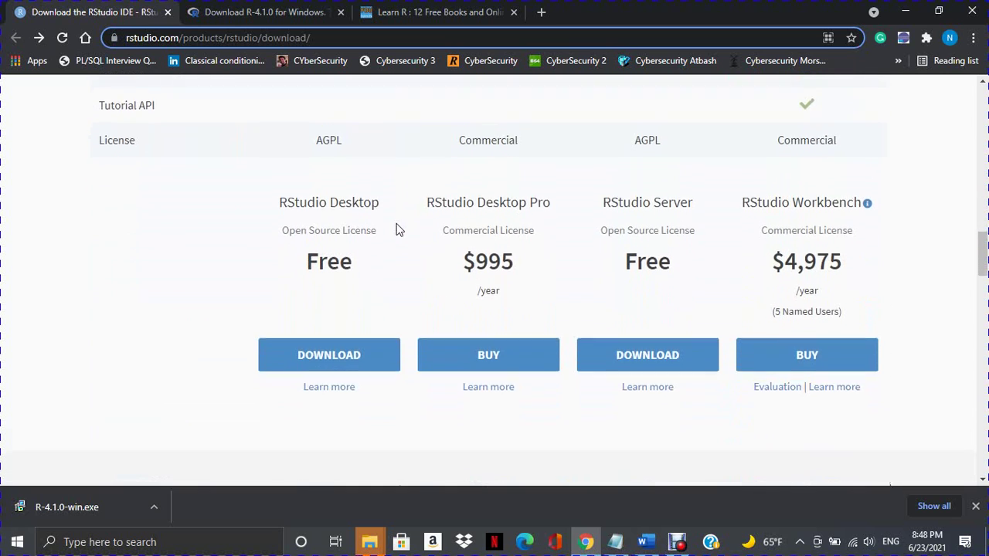
pyautogui.scroll(-1, 288, 158)
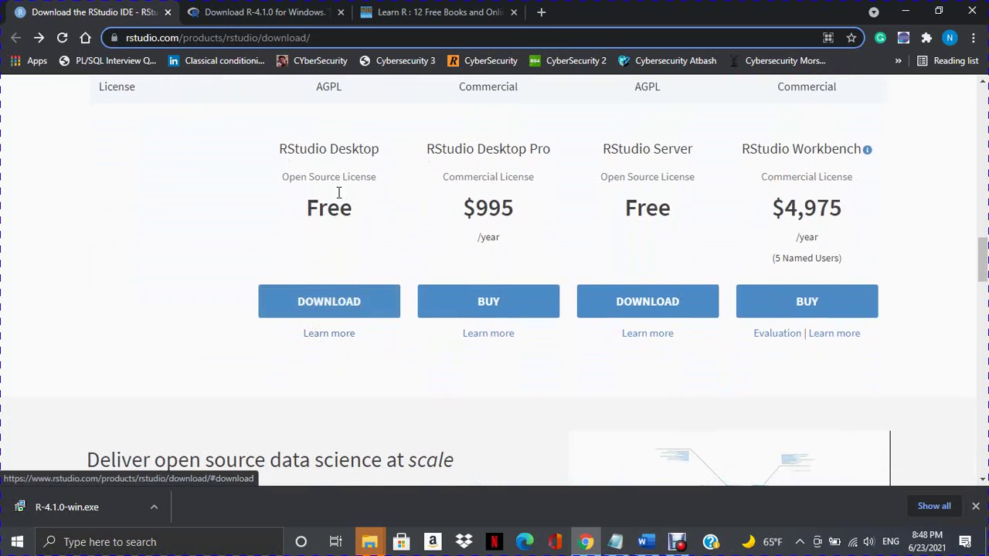
# Choose the free RStudio Desktop edition and download its Windows 10 installer, RStudio-1.4.1717.exe
pyautogui.click(300, 309)
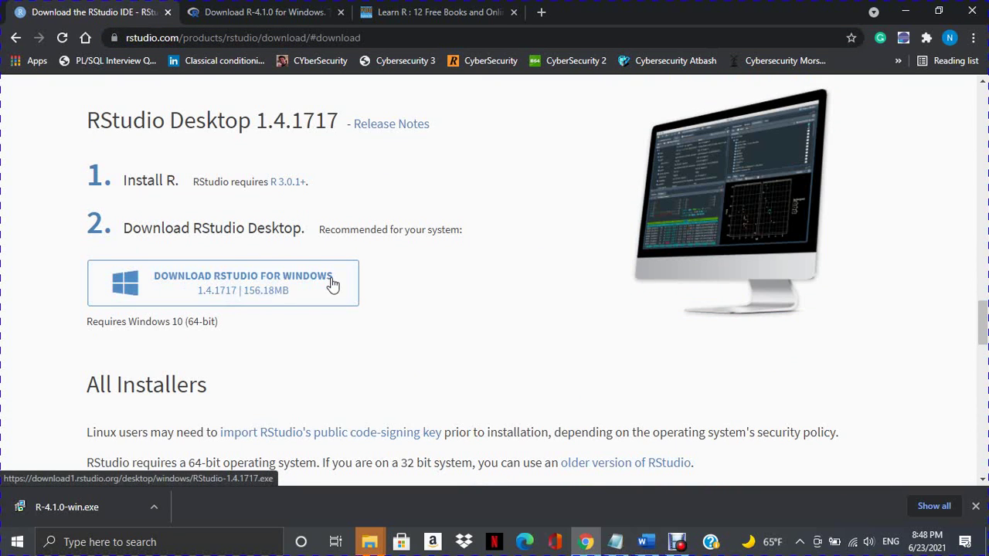
pyautogui.scroll(-4, 332, 284)
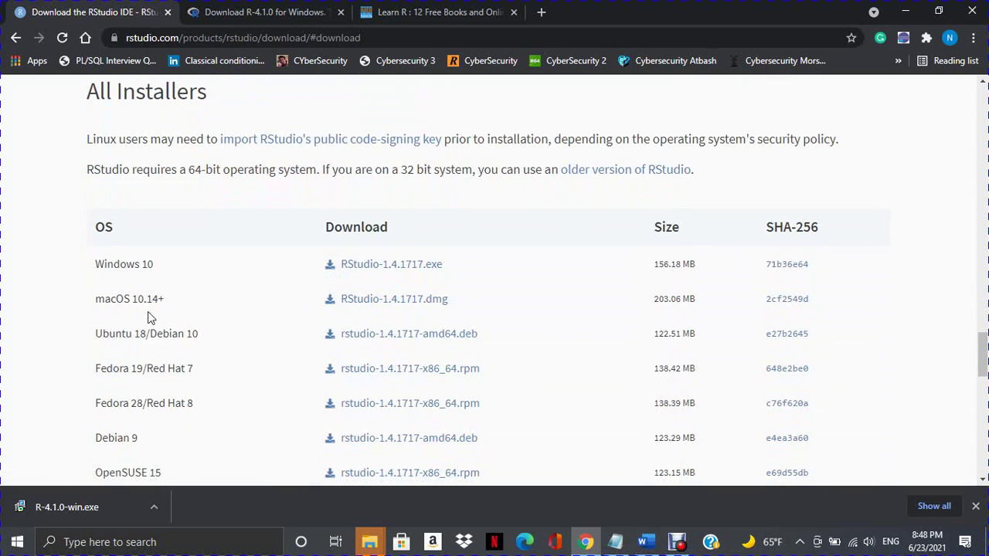
pyautogui.scroll(-1, 150, 349)
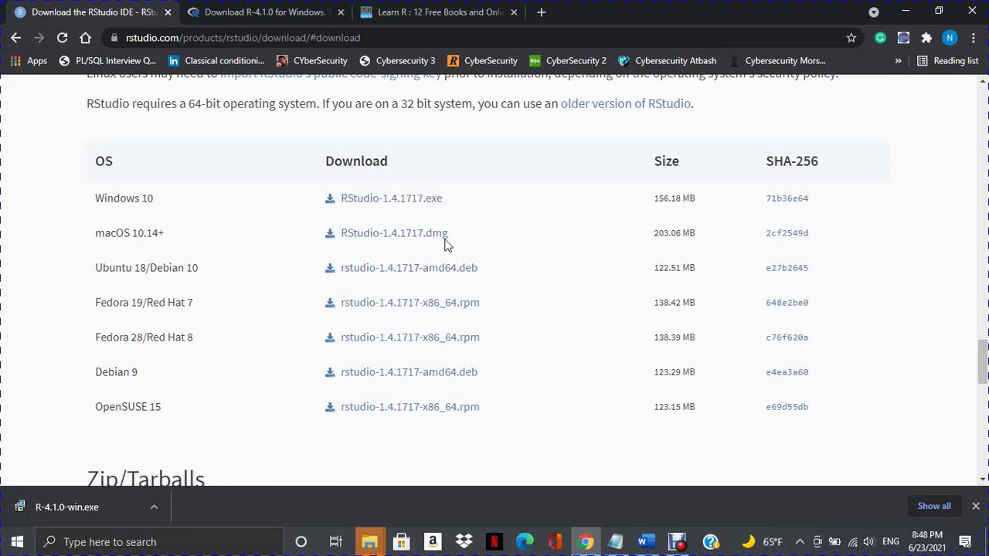
pyautogui.click(403, 207)
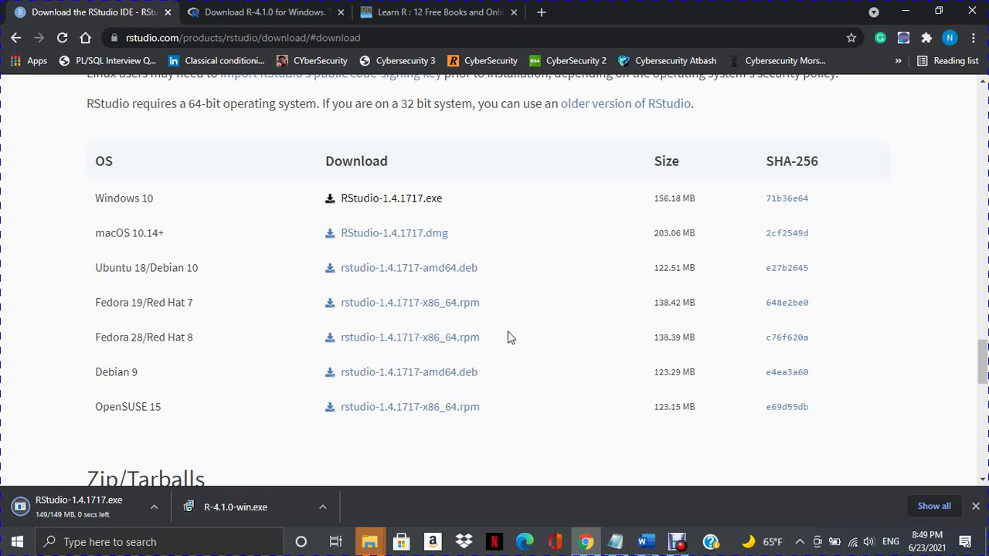
# Launch the downloaded R-4.1.0-win.exe installer and accept English as the setup language
pyautogui.click(250, 514)
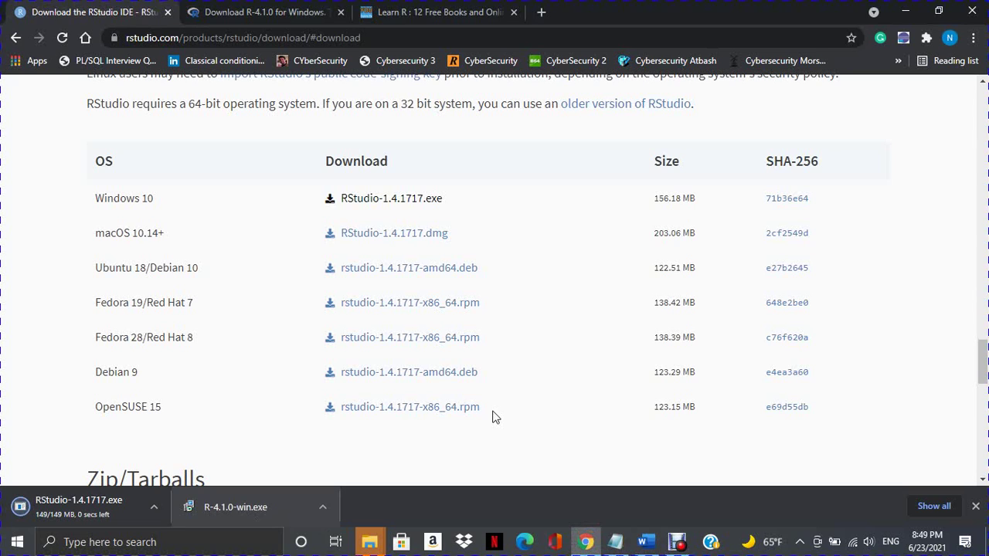
pyautogui.click(318, 506)
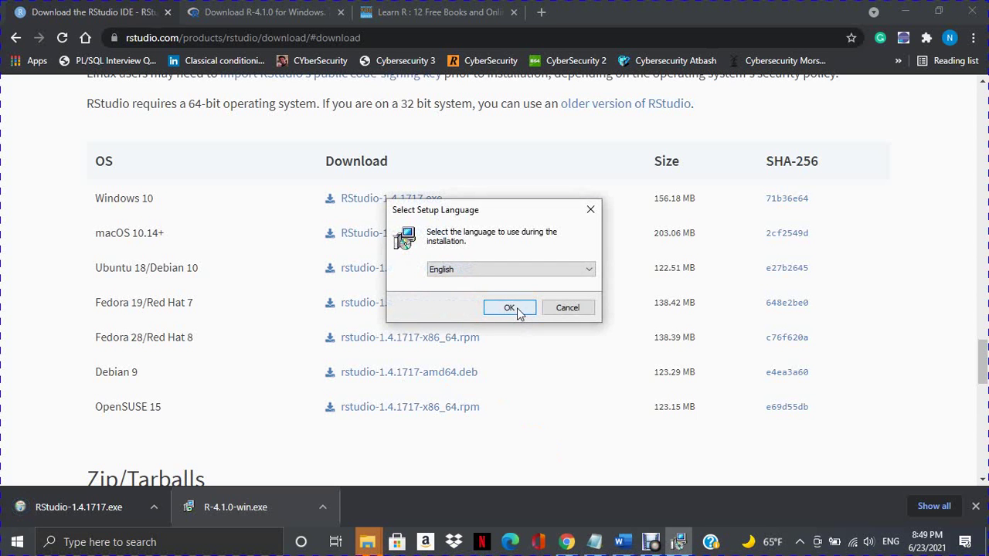
pyautogui.click(510, 308)
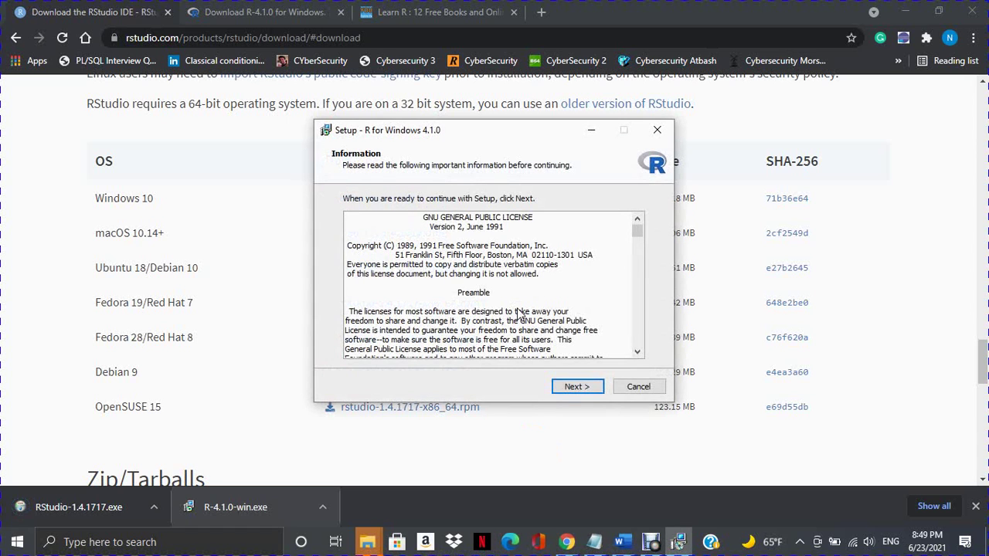
# Read through the GNU General Public License in the R setup and proceed to the destination choice
pyautogui.scroll(-5, 567, 239)
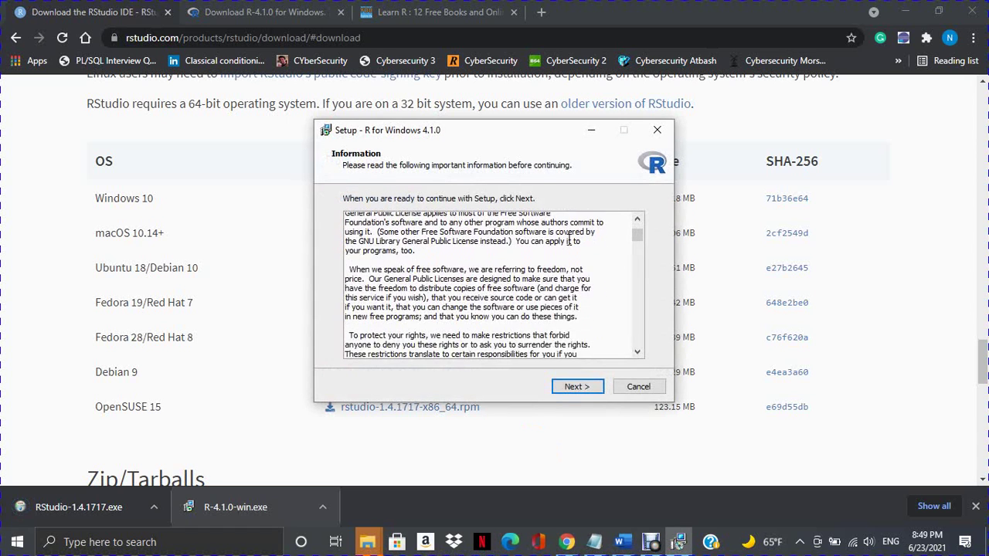
pyautogui.scroll(-10, 568, 241)
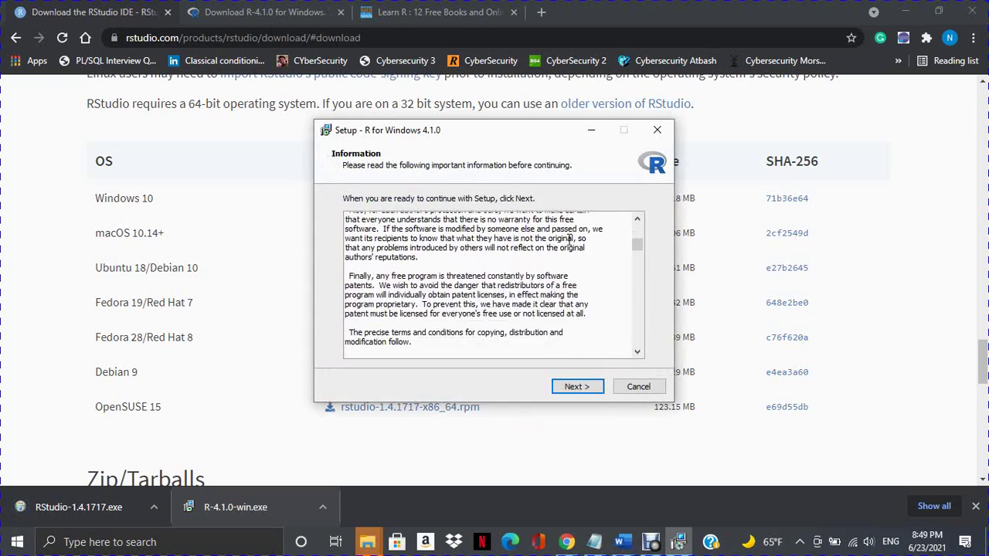
pyautogui.scroll(-10, 569, 239)
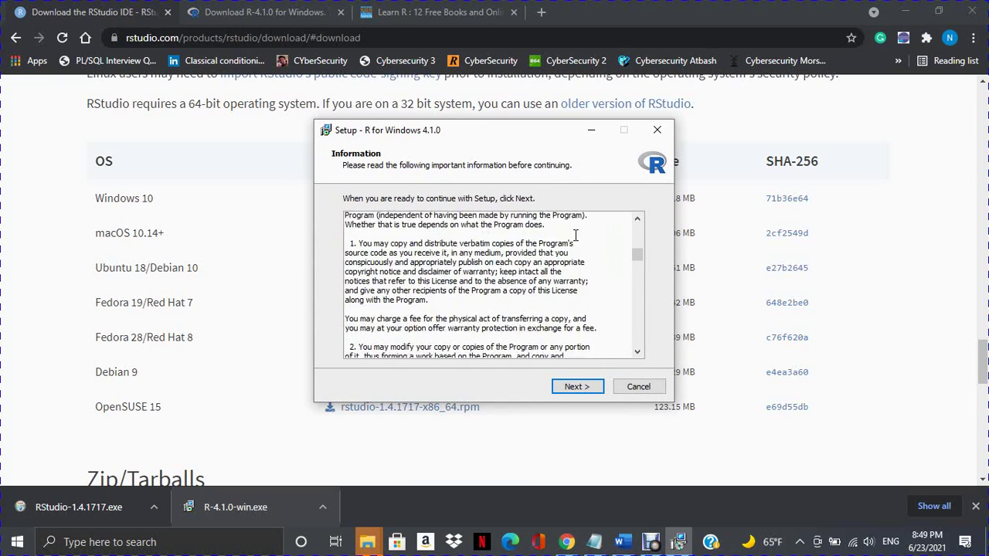
pyautogui.scroll(-10, 576, 235)
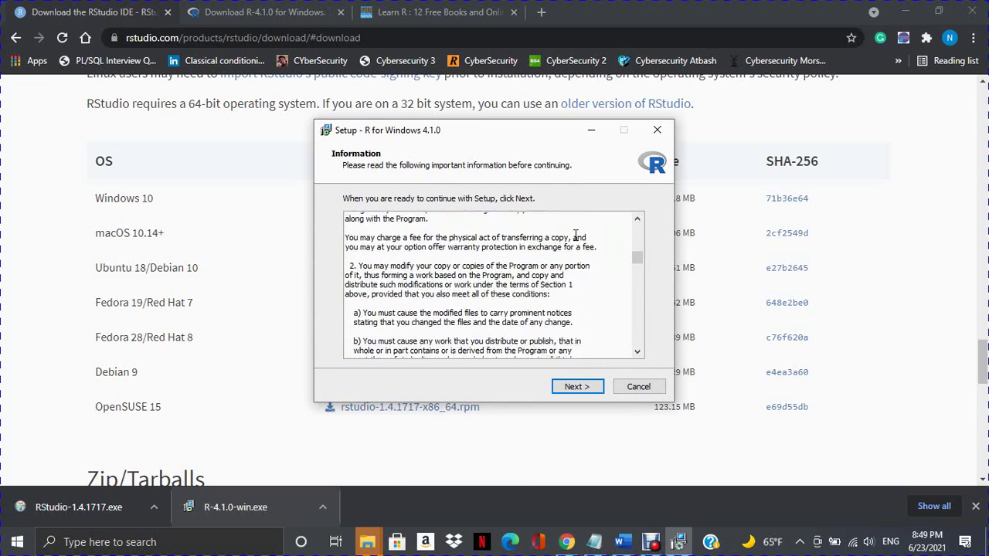
pyautogui.click(581, 387)
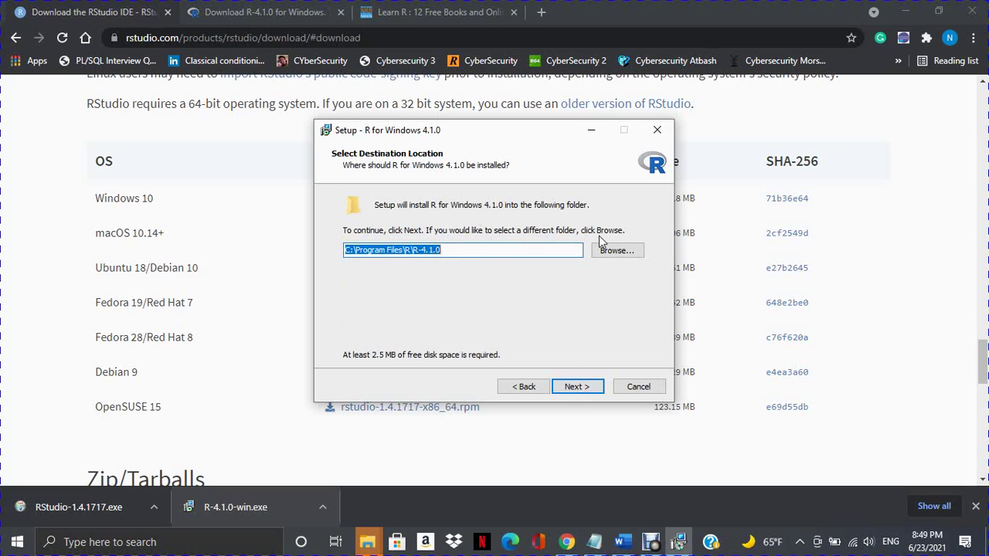
# Install R in C:\Program Files\R\R-4.1.0 with the User installation components, default startup options, Start Menu folder R and preselected additional tasks
pyautogui.click(584, 390)
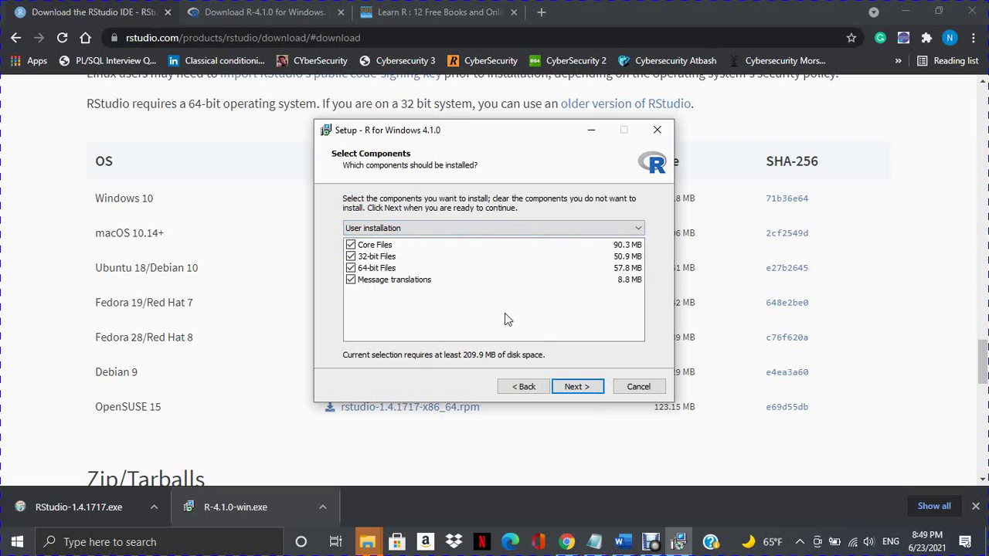
pyautogui.click(585, 390)
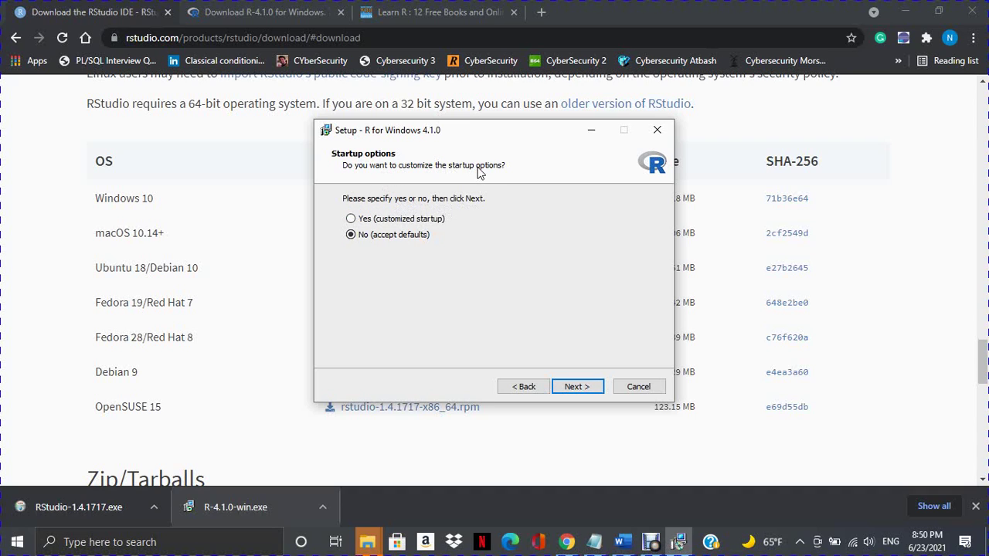
pyautogui.click(576, 389)
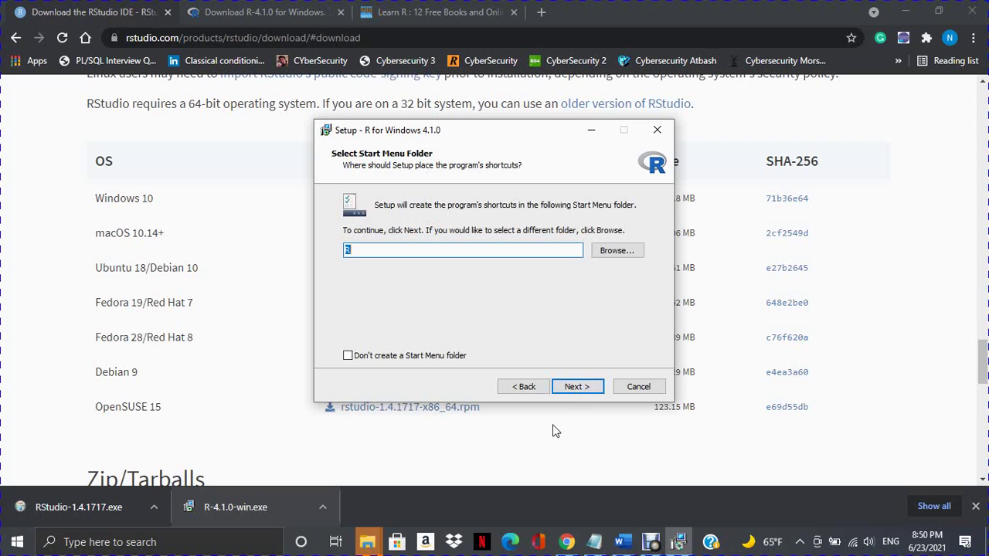
pyautogui.click(571, 390)
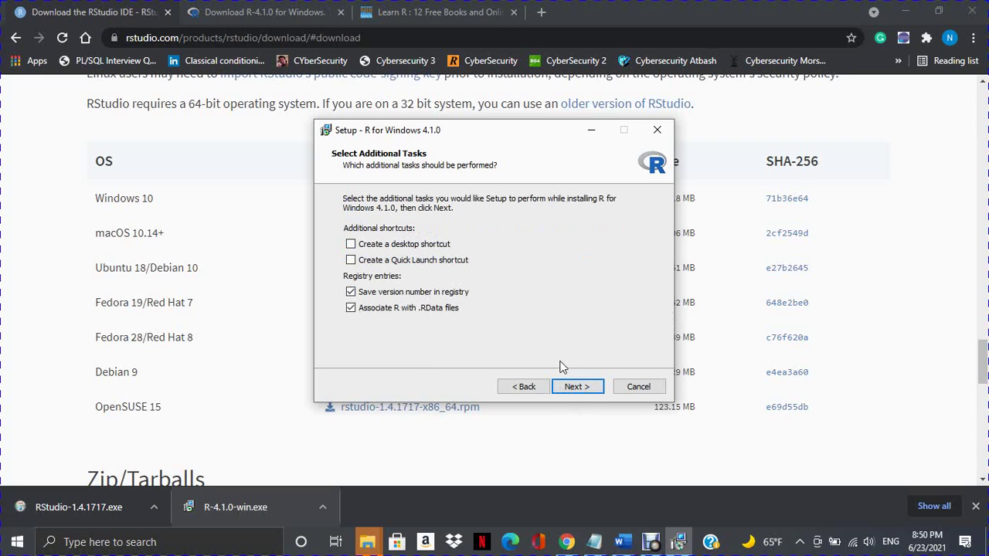
pyautogui.click(566, 389)
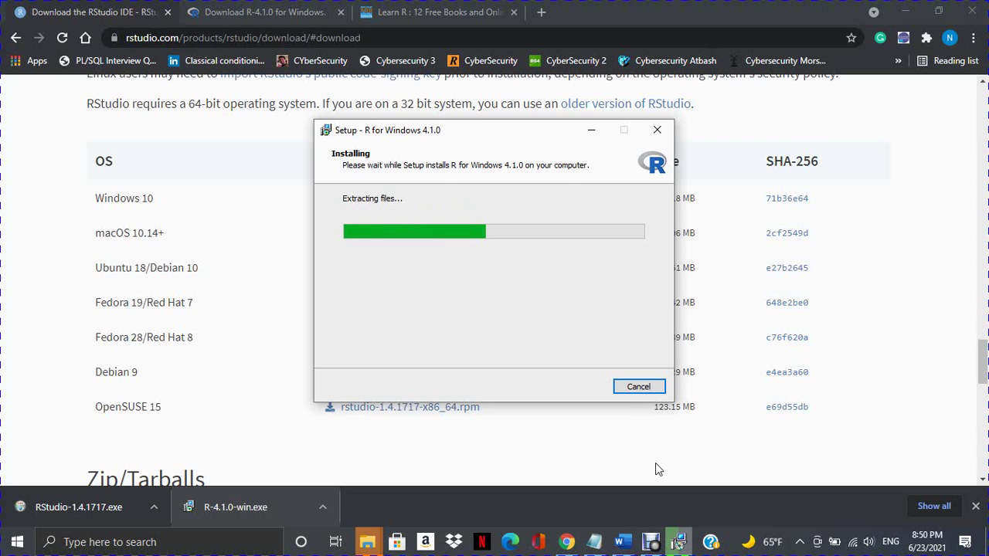
pyautogui.moveTo(662, 546)
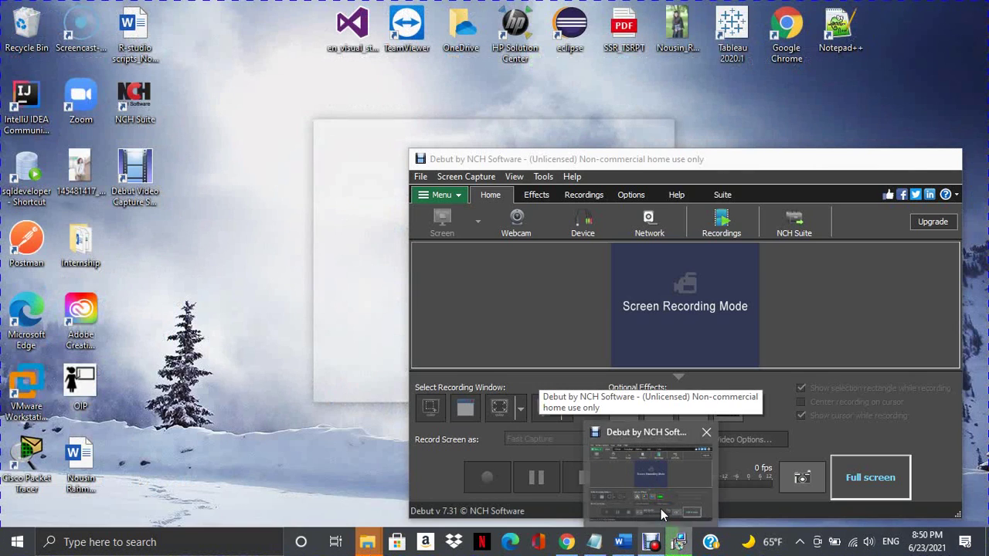
pyautogui.click(660, 509)
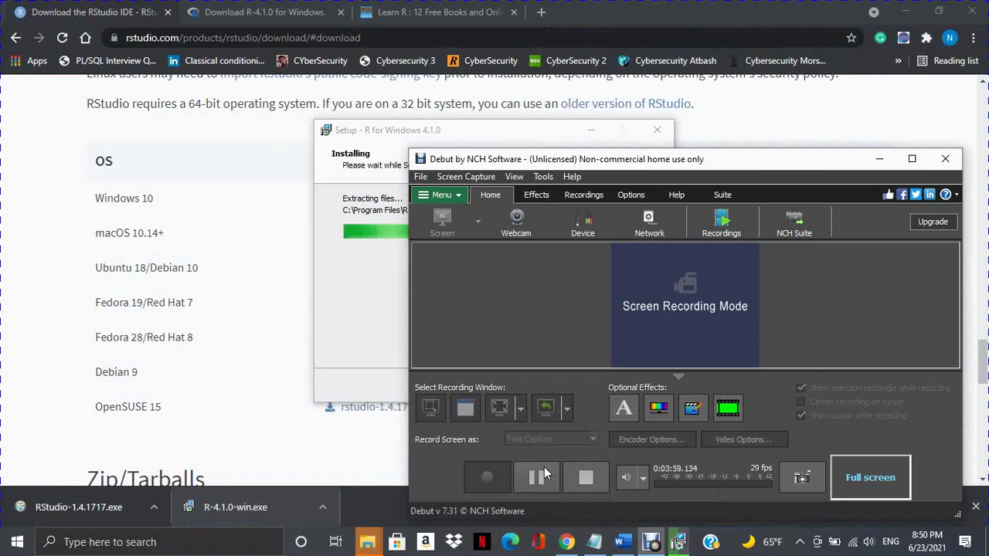
pyautogui.click(544, 468)
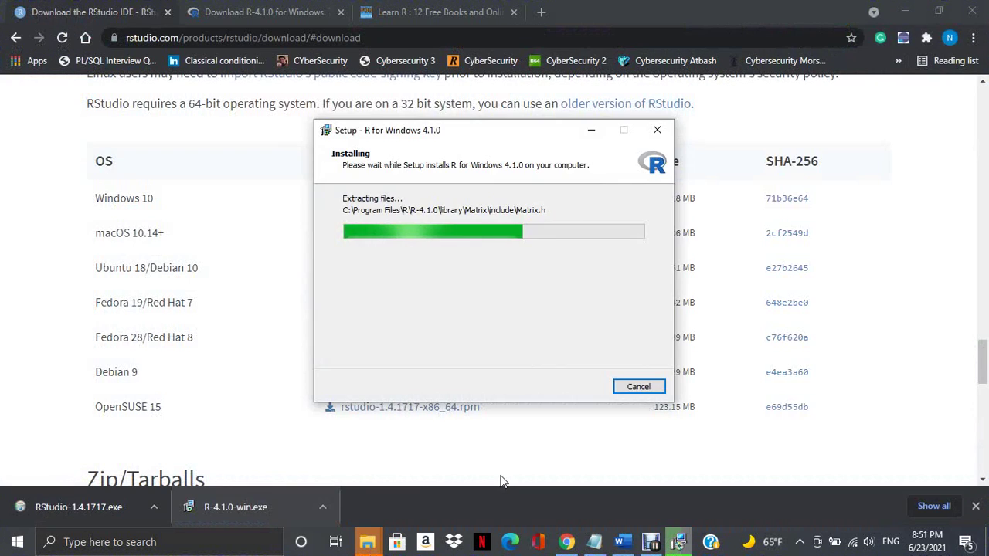
pyautogui.click(649, 543)
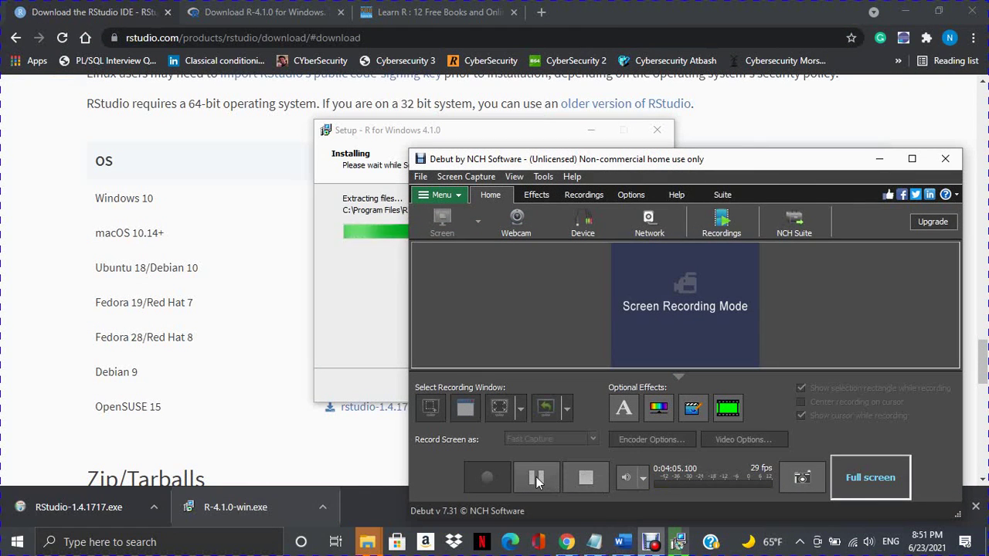
pyautogui.click(535, 477)
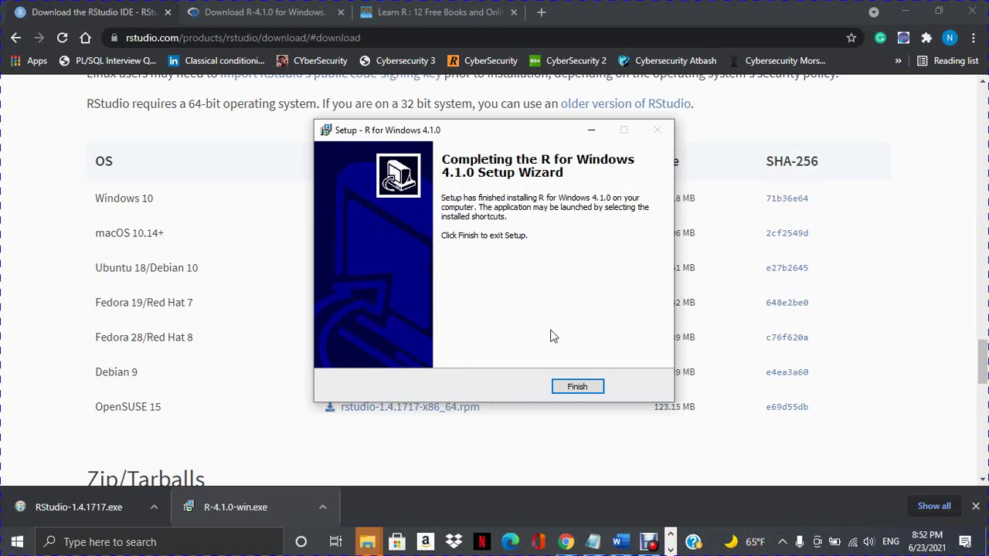
# Exit the R setup and install RStudio from RStudio-1.4.1717.exe into C:\Program Files\RStudio with Start Menu folder RStudio
pyautogui.click(575, 387)
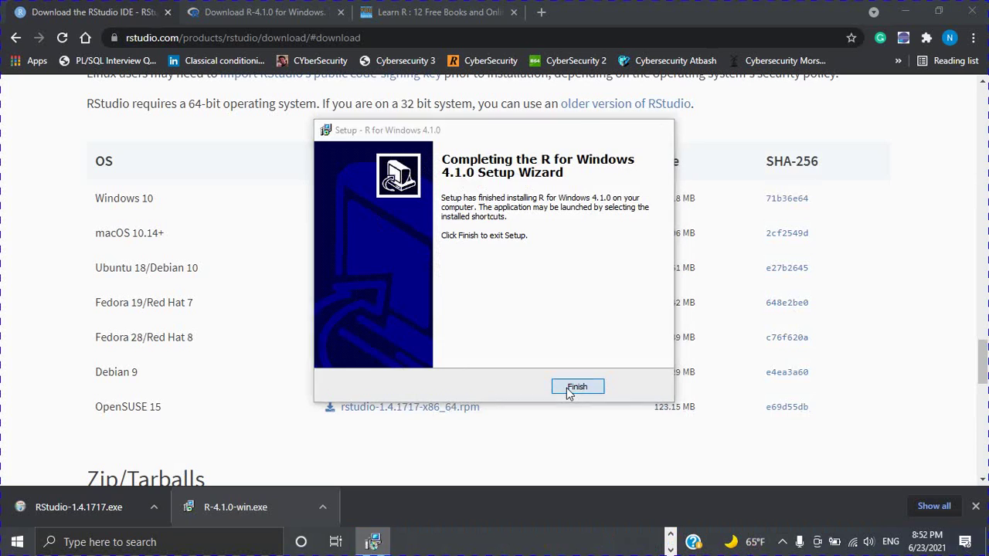
pyautogui.click(71, 505)
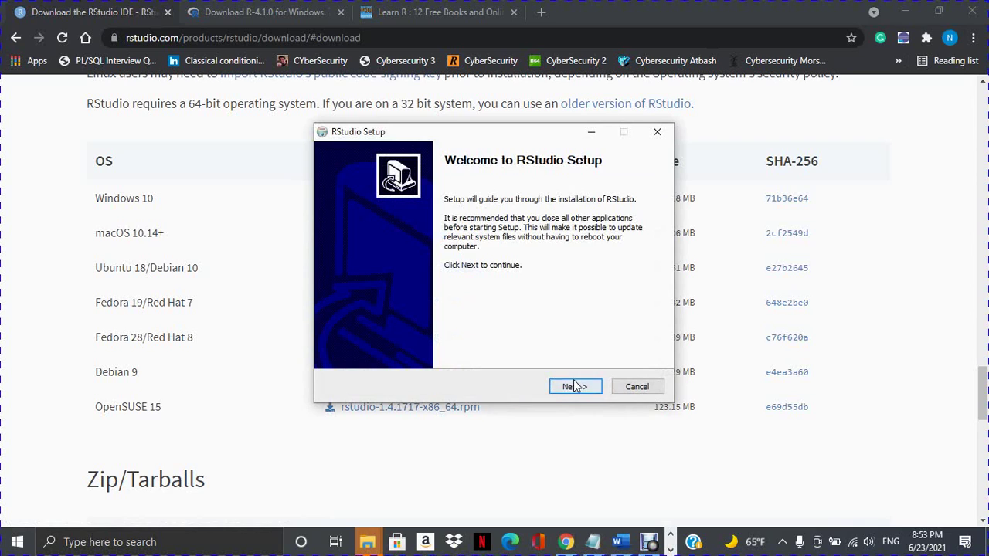
pyautogui.click(574, 386)
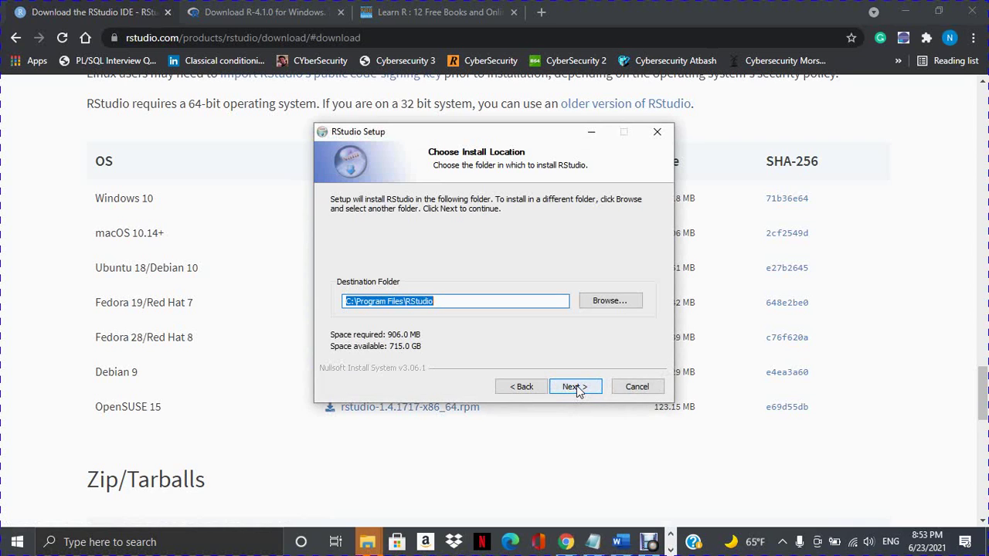
pyautogui.click(576, 386)
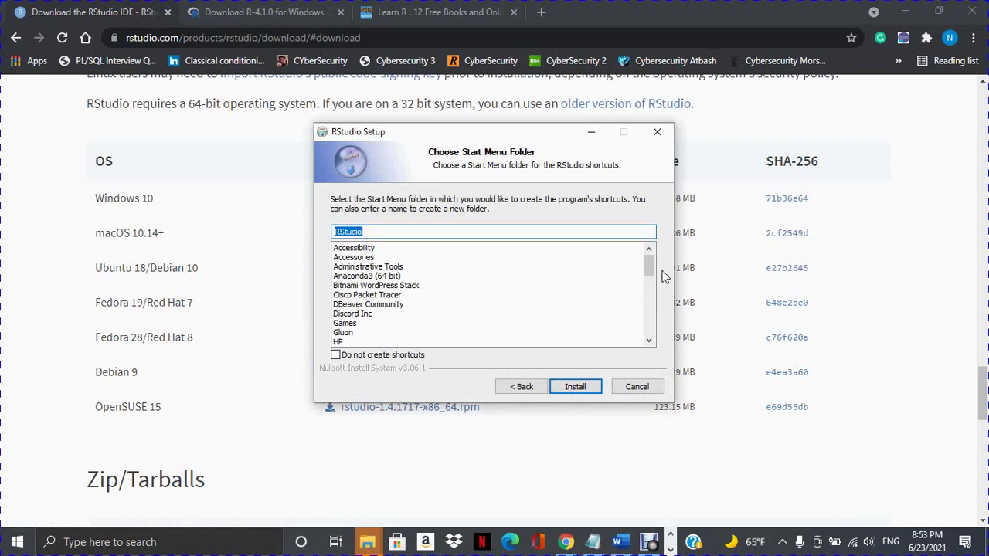
pyautogui.click(568, 388)
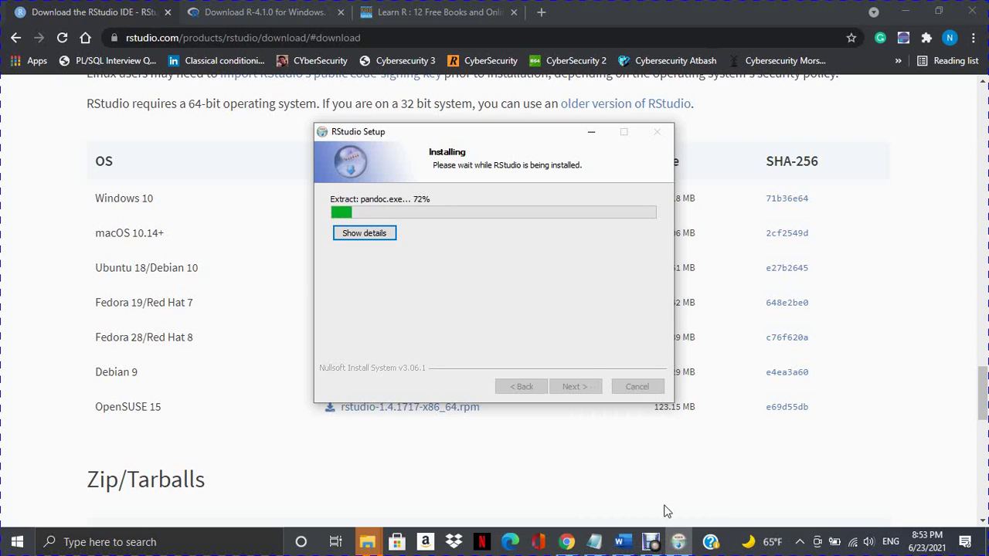
pyautogui.moveTo(594, 545)
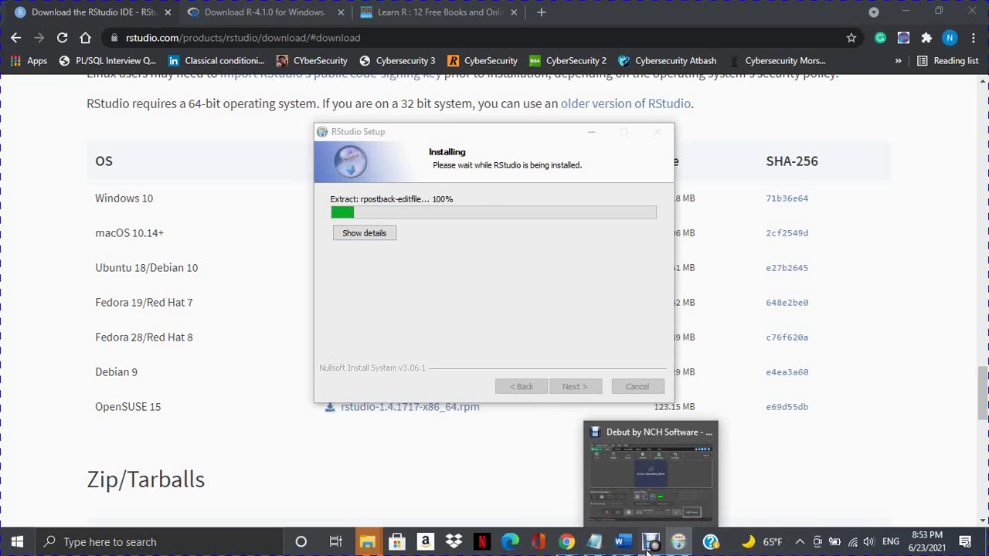
pyautogui.click(650, 542)
pyautogui.click(536, 477)
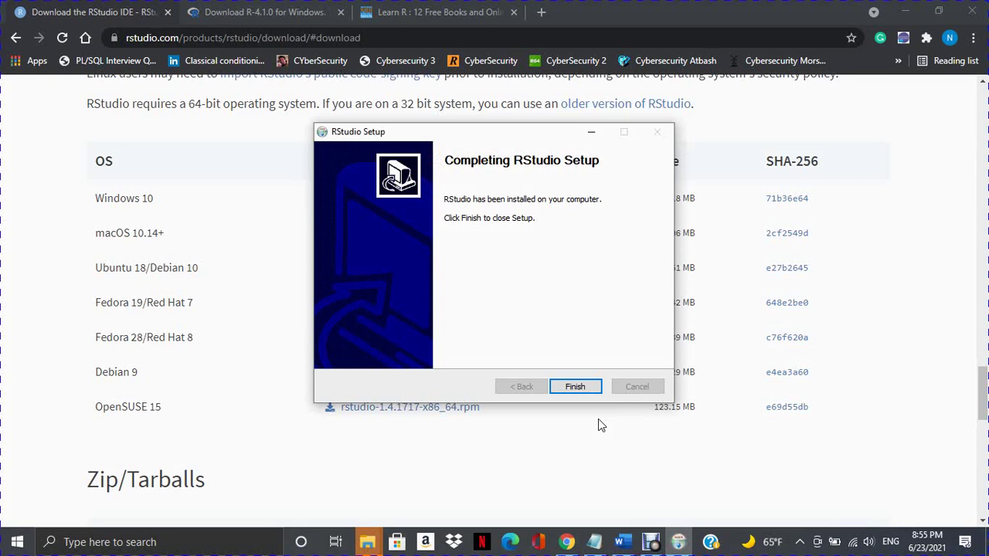
# Close the completed RStudio setup and launch the newly installed RStudio
pyautogui.click(572, 388)
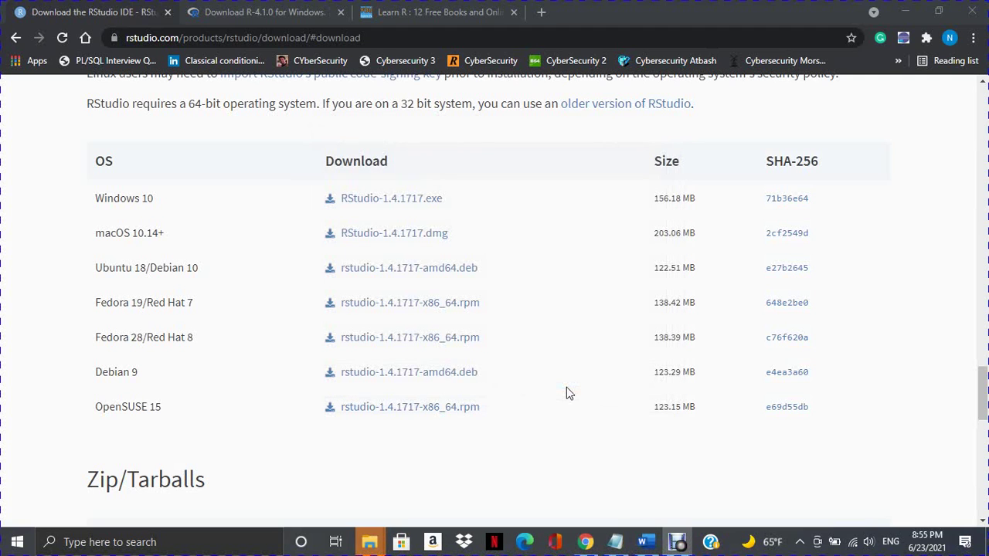
pyautogui.click(24, 541)
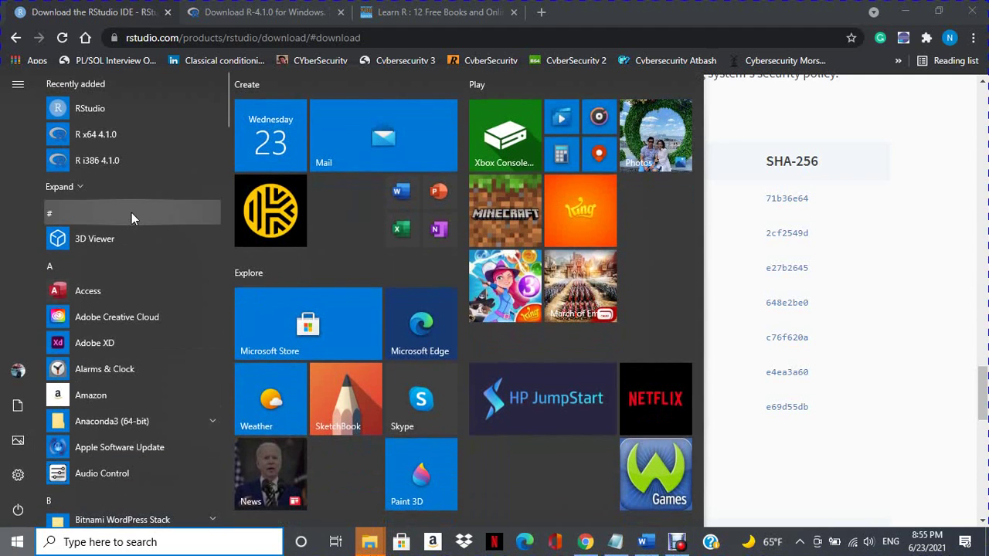
pyautogui.click(107, 109)
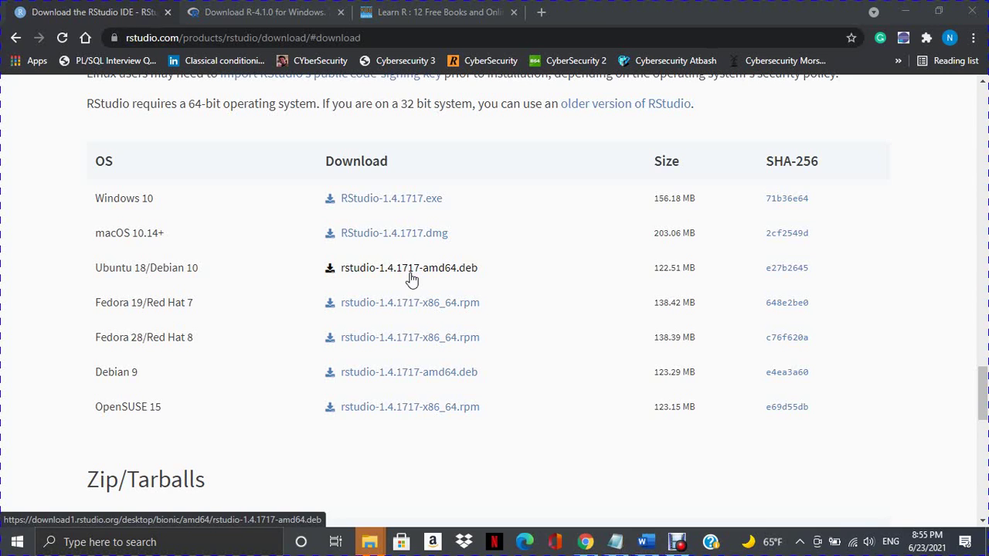
pyautogui.click(421, 203)
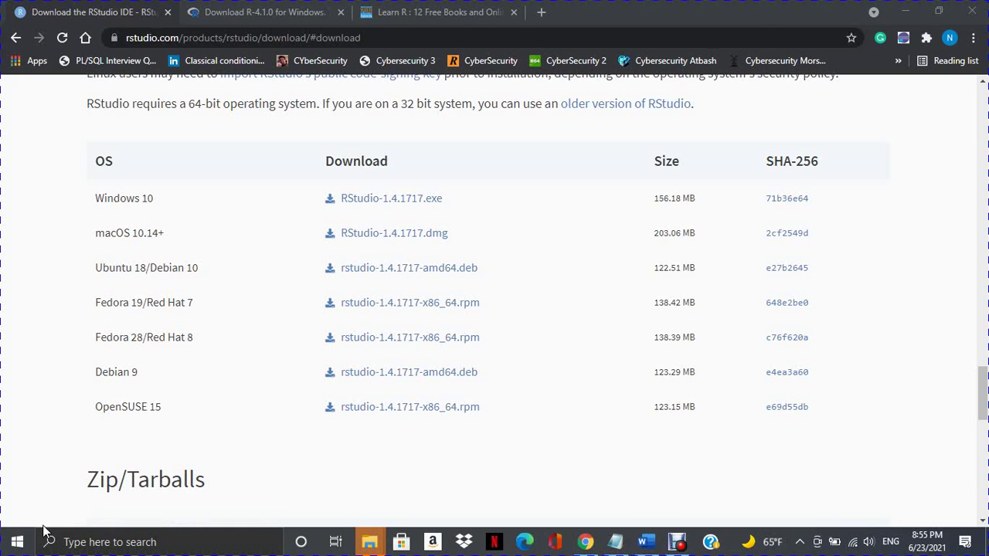
pyautogui.click(677, 541)
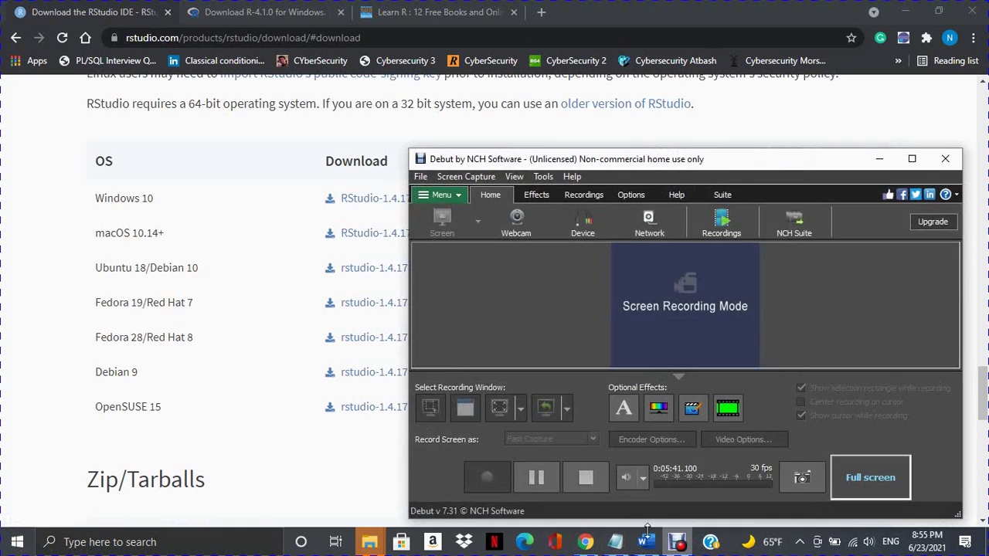
pyautogui.click(536, 473)
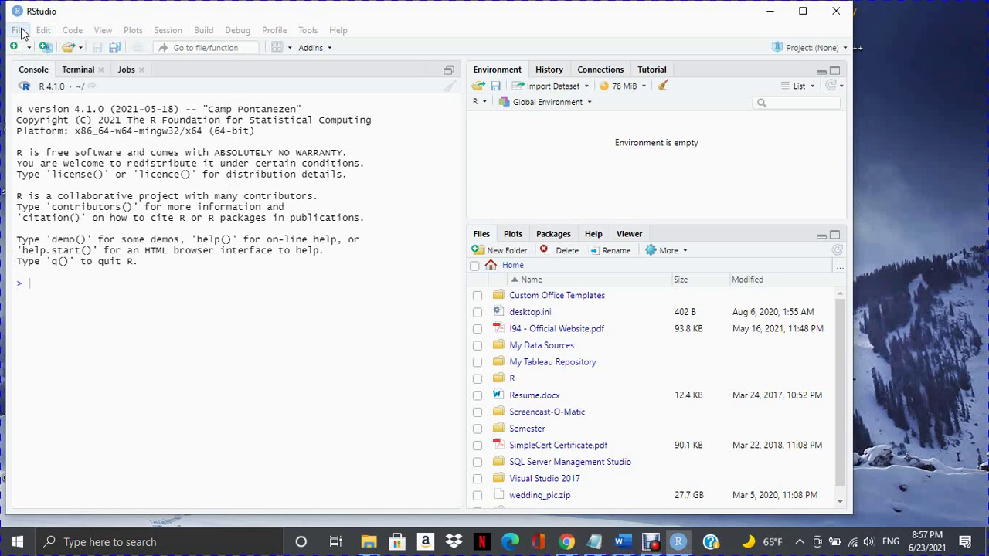
pyautogui.click(18, 31)
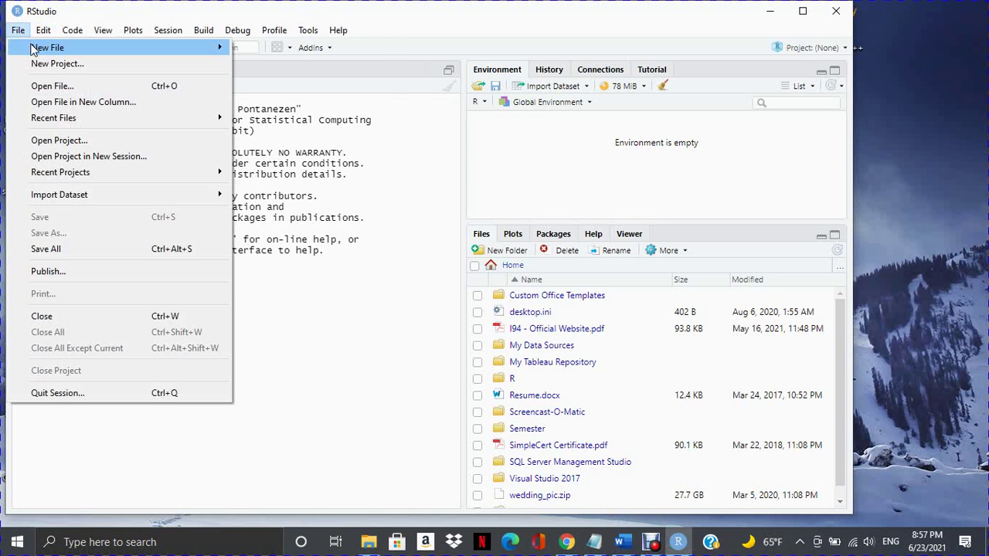
pyautogui.moveTo(34, 51)
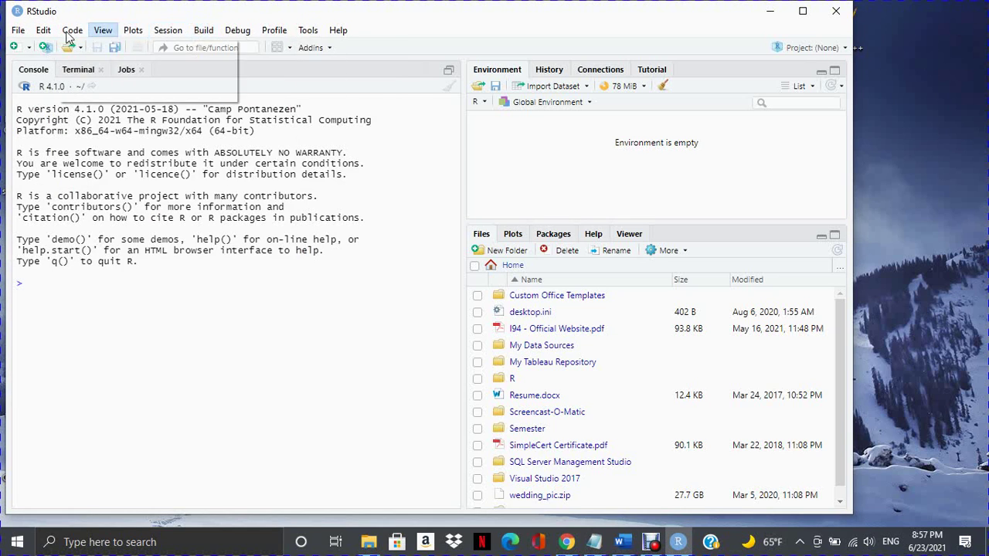
pyautogui.moveTo(115, 51)
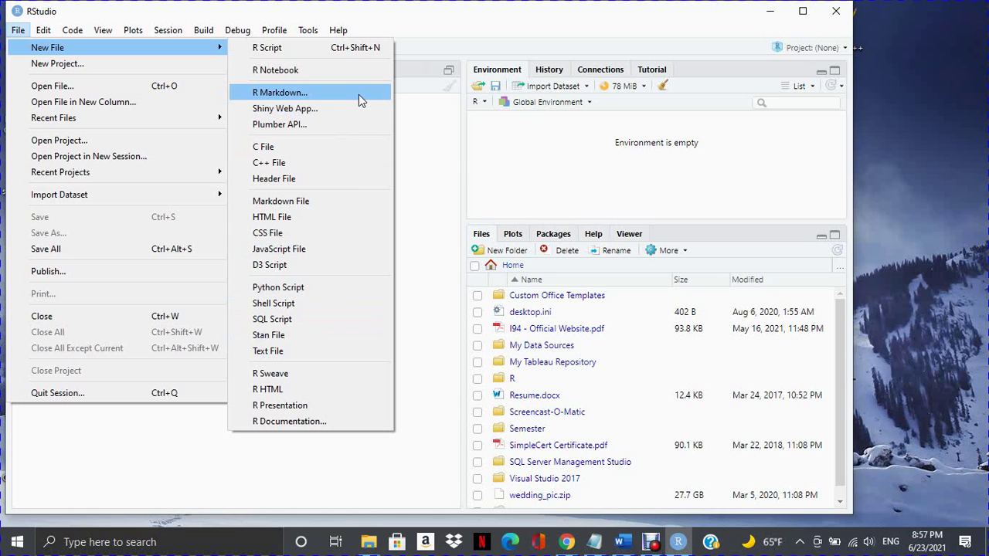
pyautogui.click(412, 148)
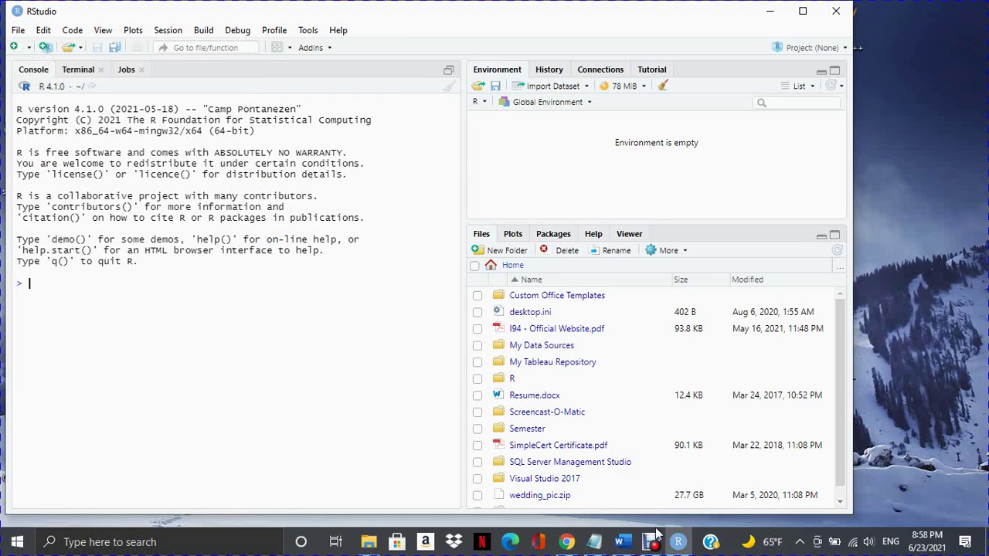
pyautogui.moveTo(653, 545)
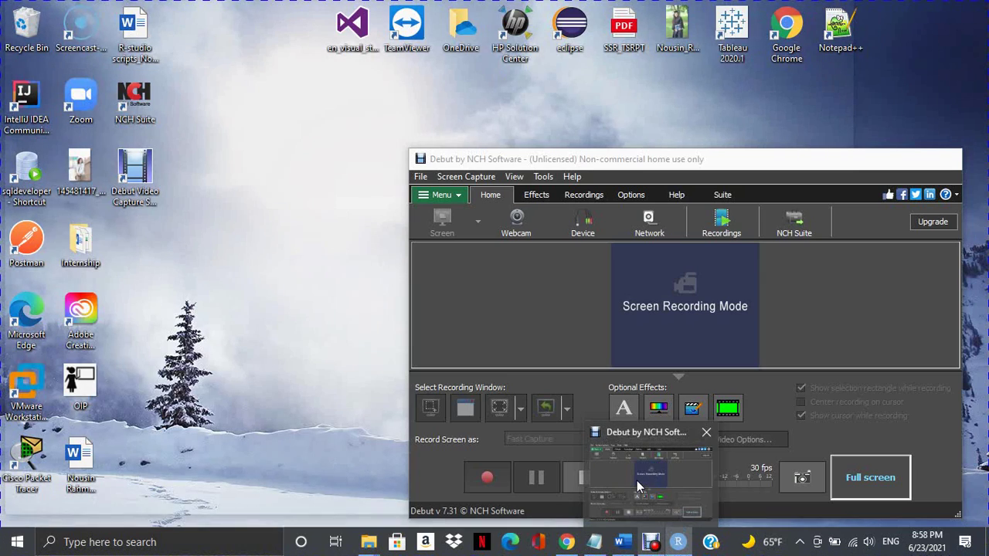